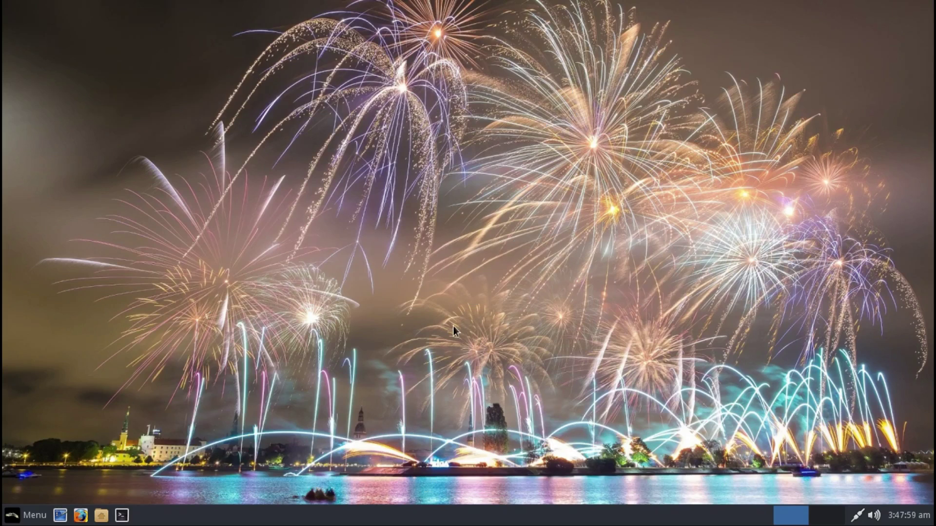
Search for chrome in Firefox and start the 64-bit .deb download from google.com/chrome.
click(81, 517)
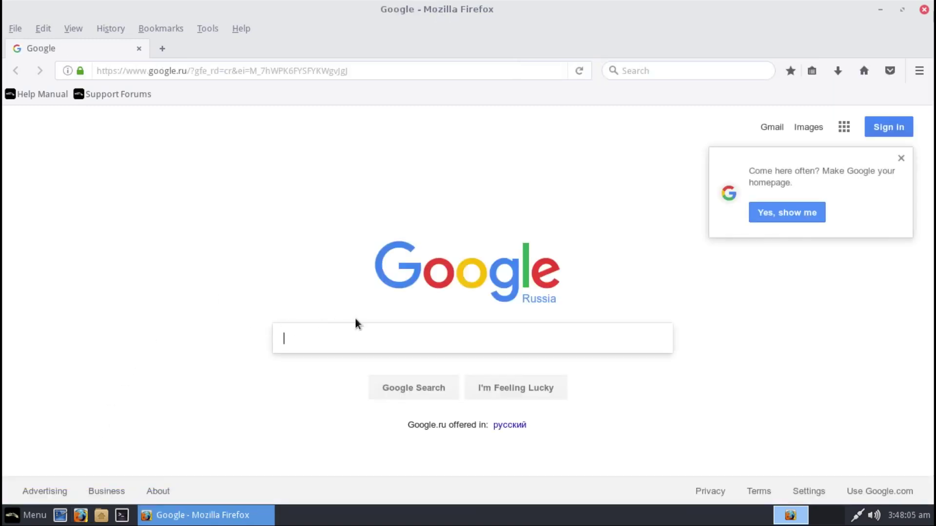
click(291, 71)
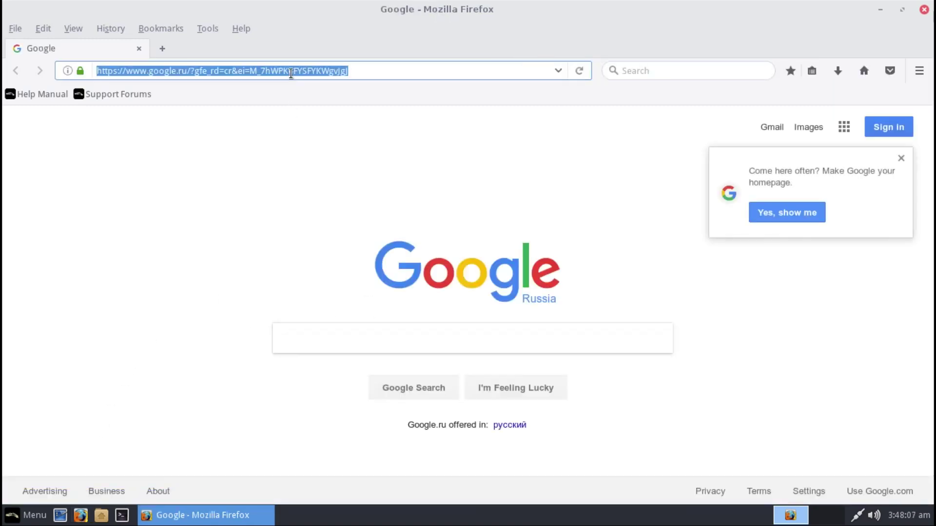
text(chrome)
key(Return)
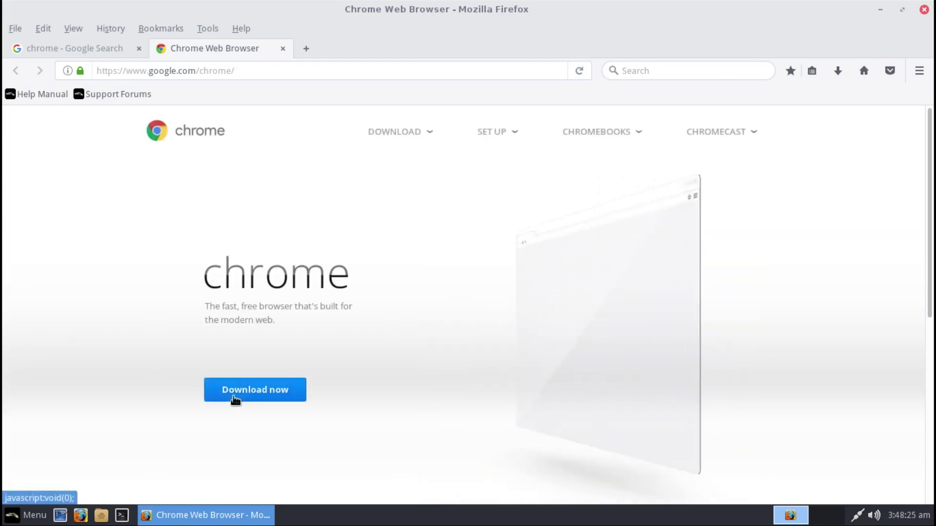
click(234, 399)
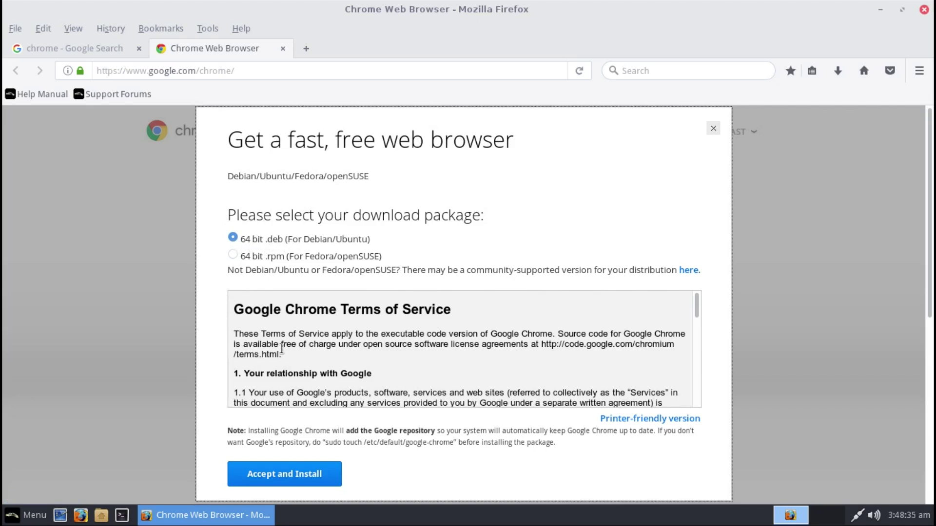
Accept the terms and save the 64-bit Chrome .deb package to the Desktop.
click(278, 477)
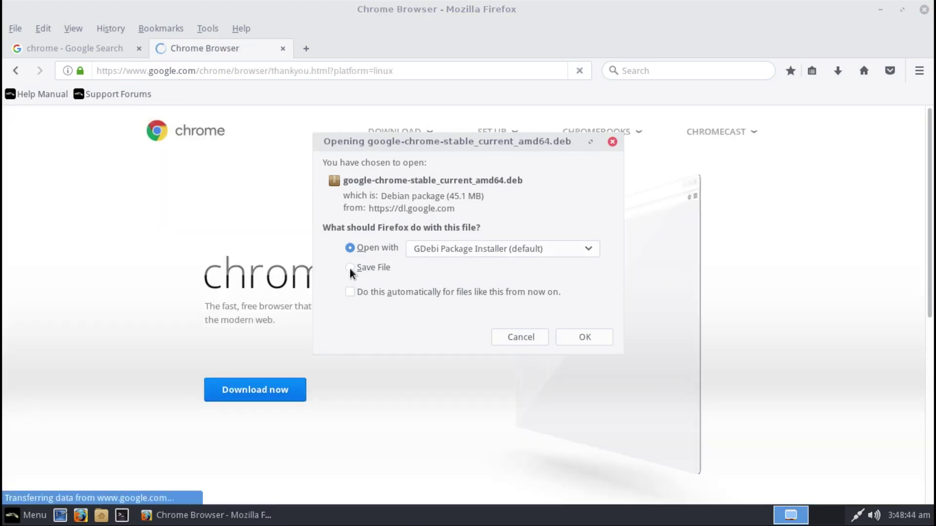
click(349, 267)
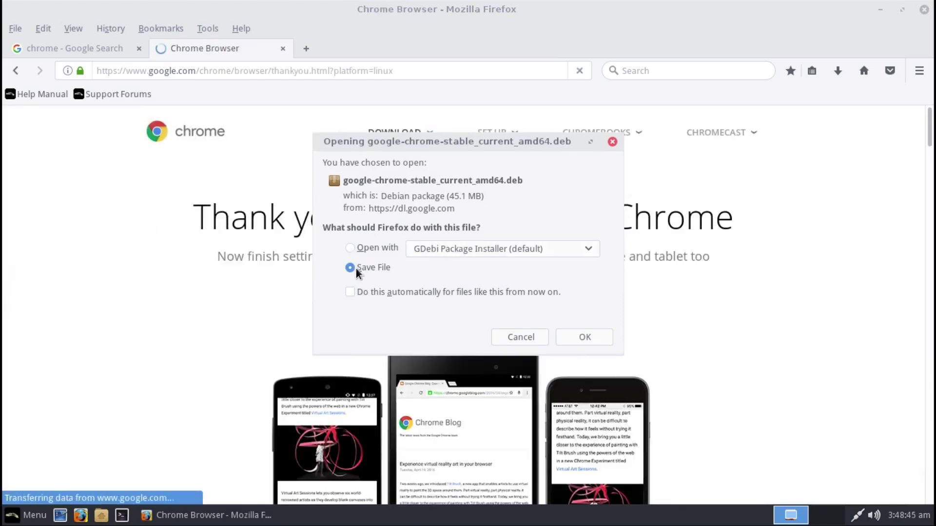
click(566, 337)
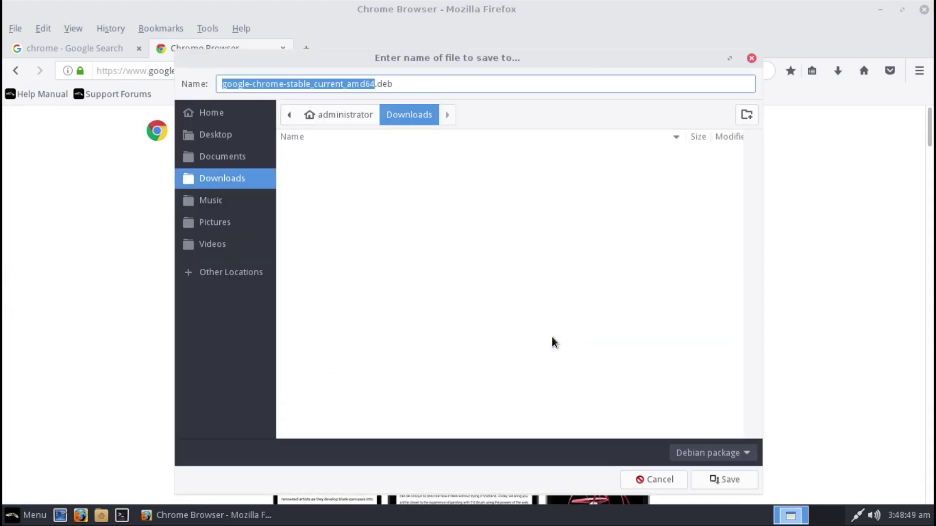
click(209, 134)
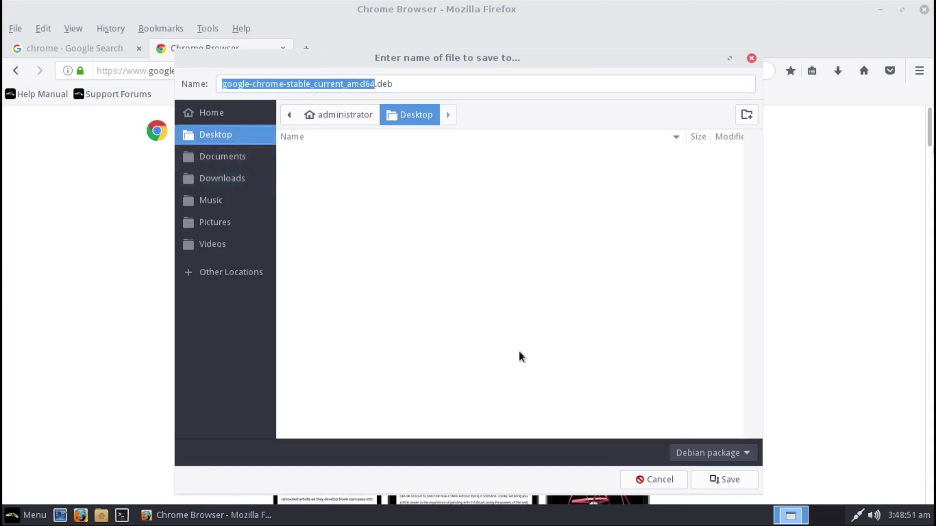
click(719, 480)
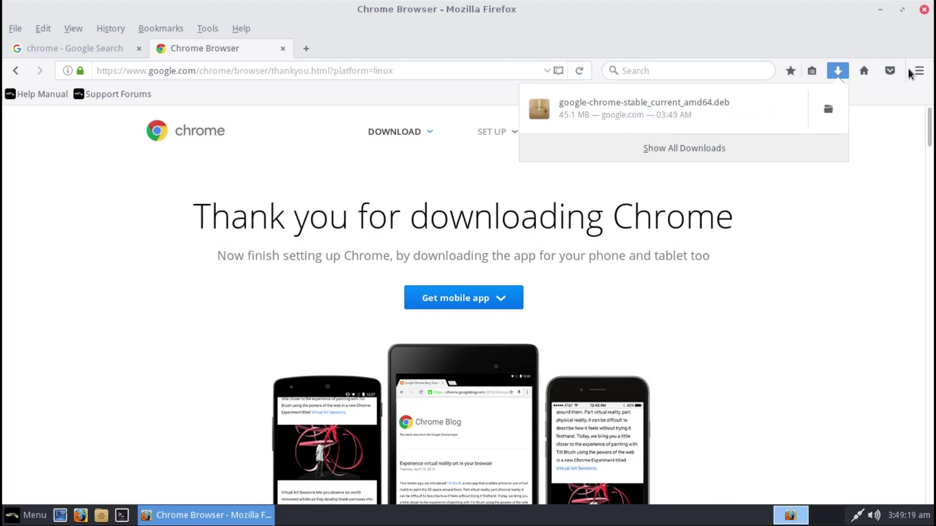
Close Firefox and both of its tabs once the download finishes.
click(924, 12)
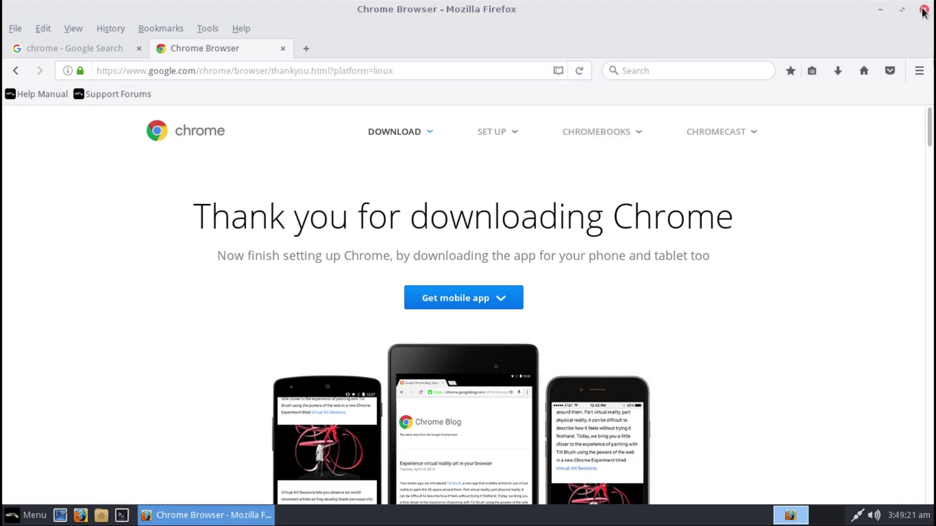
click(924, 11)
mouse_move(720, 132)
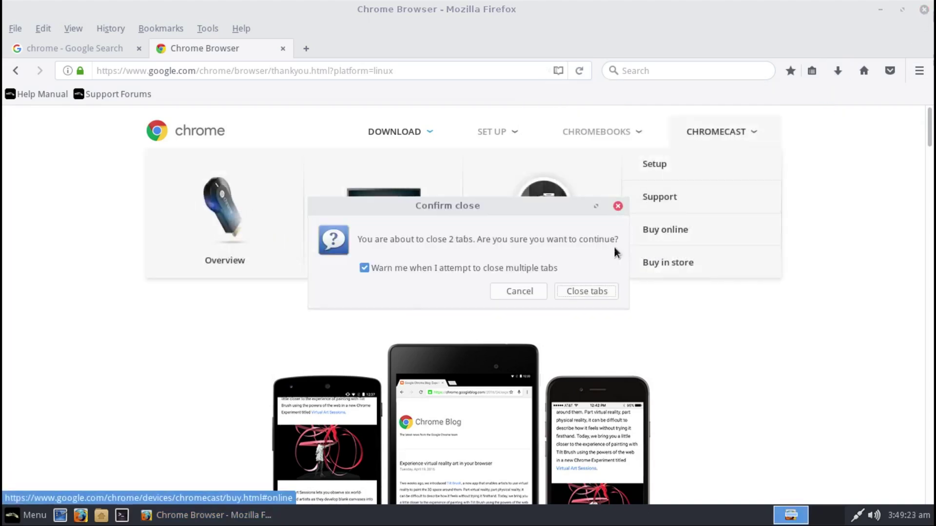
click(593, 290)
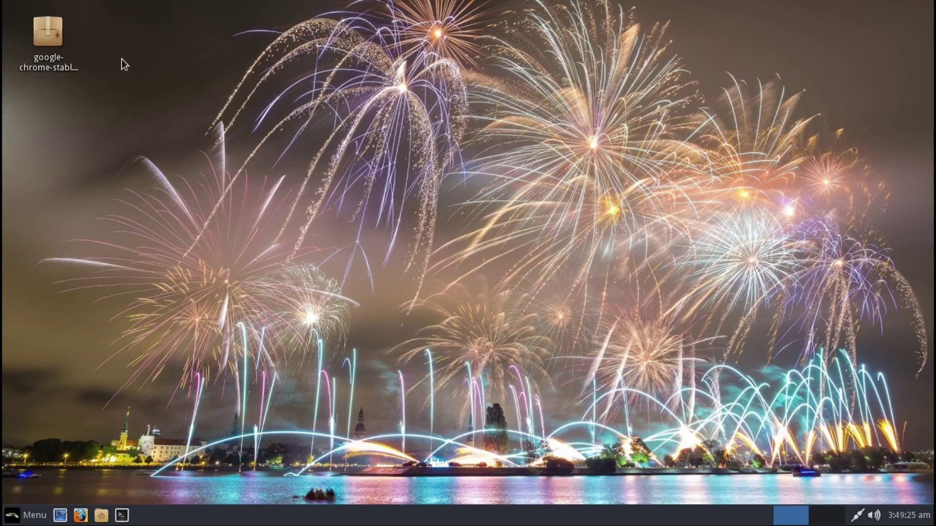
Open the Chrome .deb in GDebi and install it with the administrator password.
right_click(48, 36)
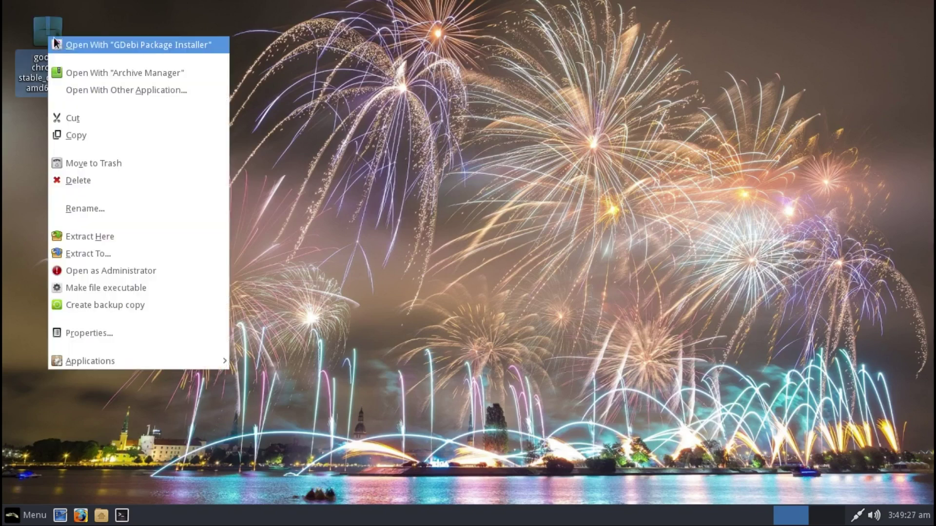
click(72, 45)
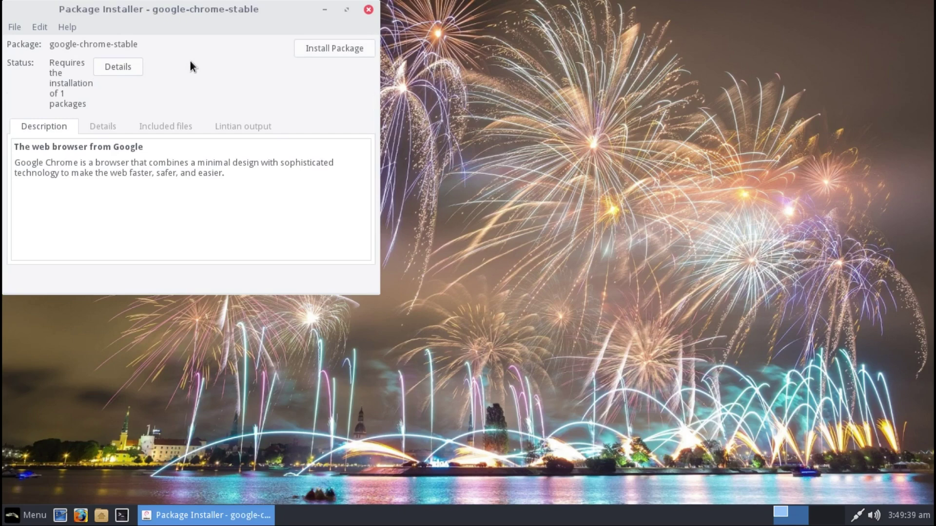
click(313, 49)
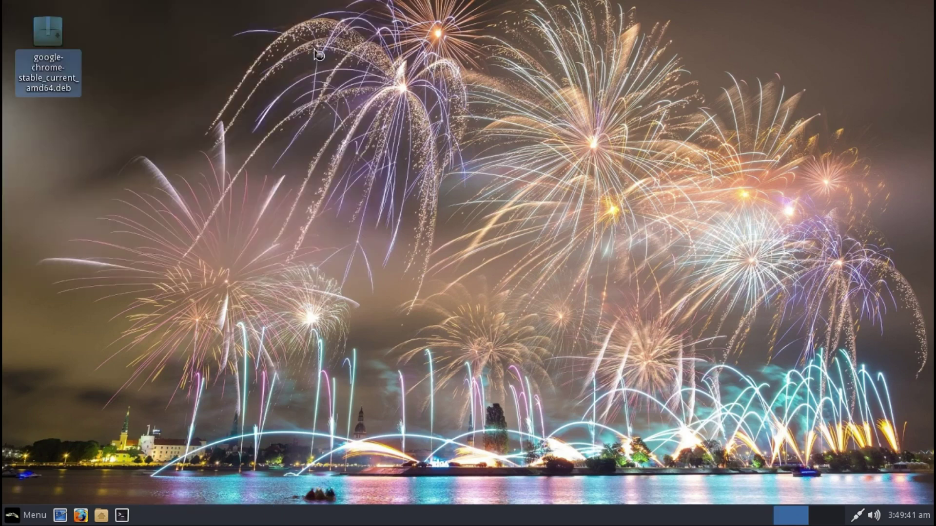
text(****)
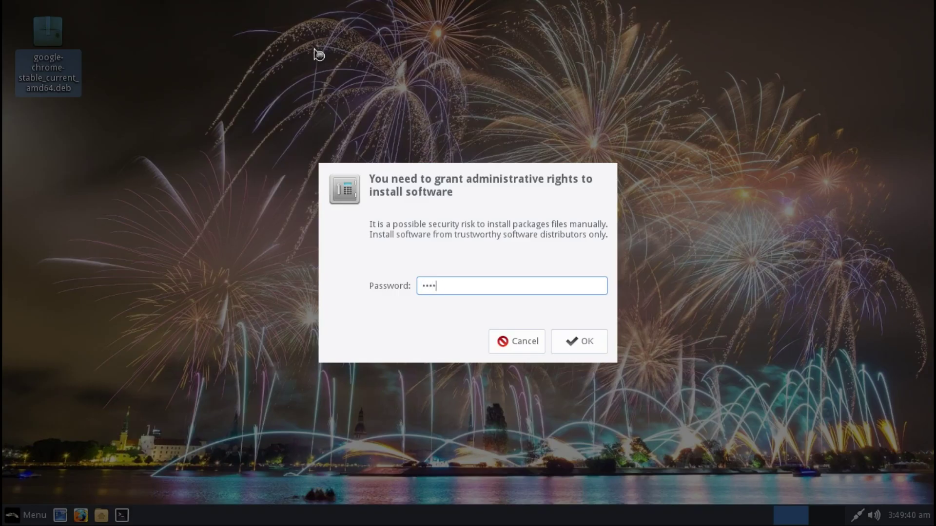
text(**)
key(Return)
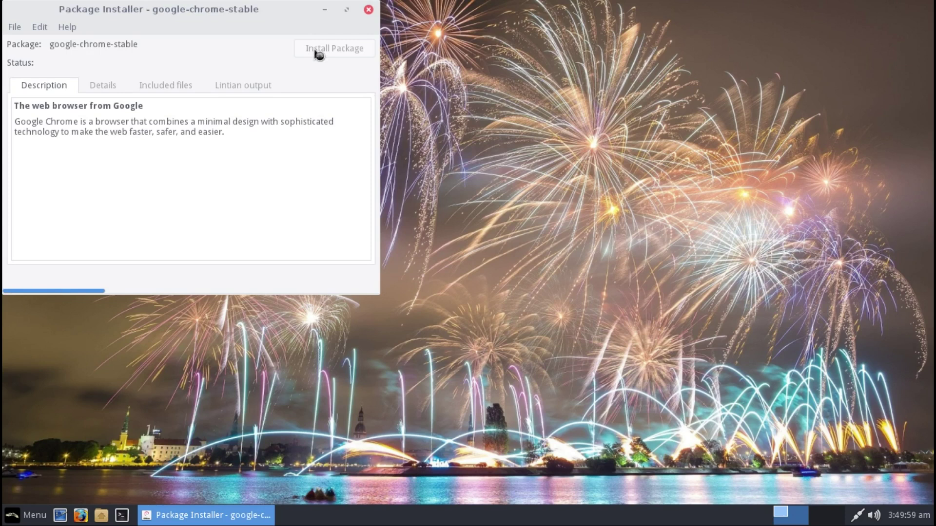
Complete the google-chrome-stable install, toggling auto-close after installation off and back on.
click(317, 55)
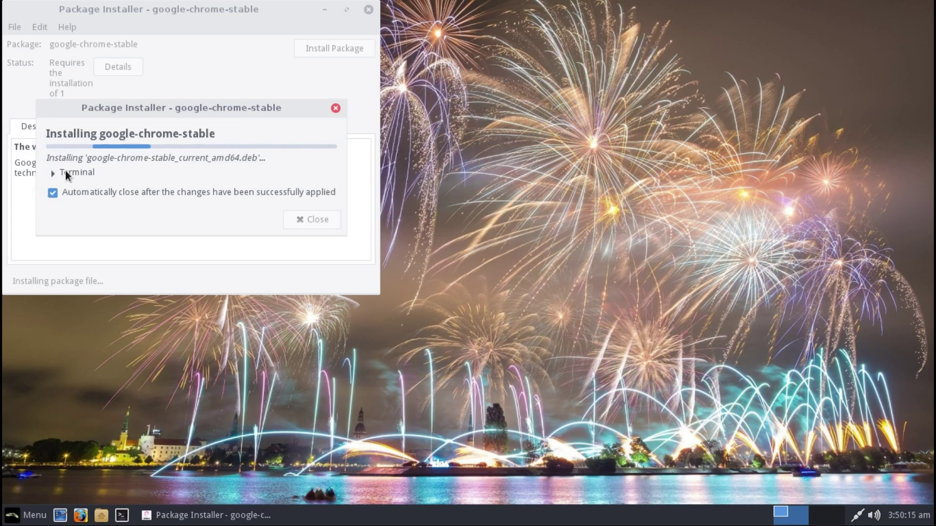
click(53, 191)
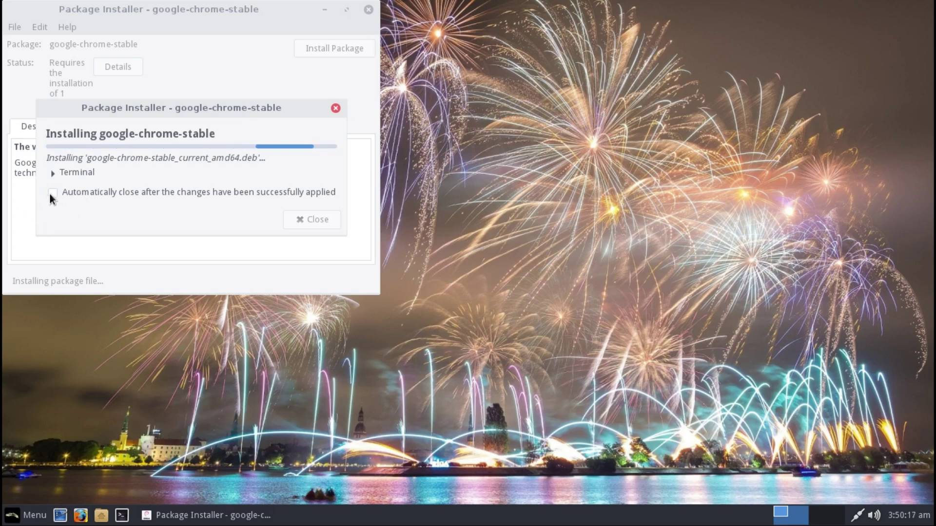
click(49, 193)
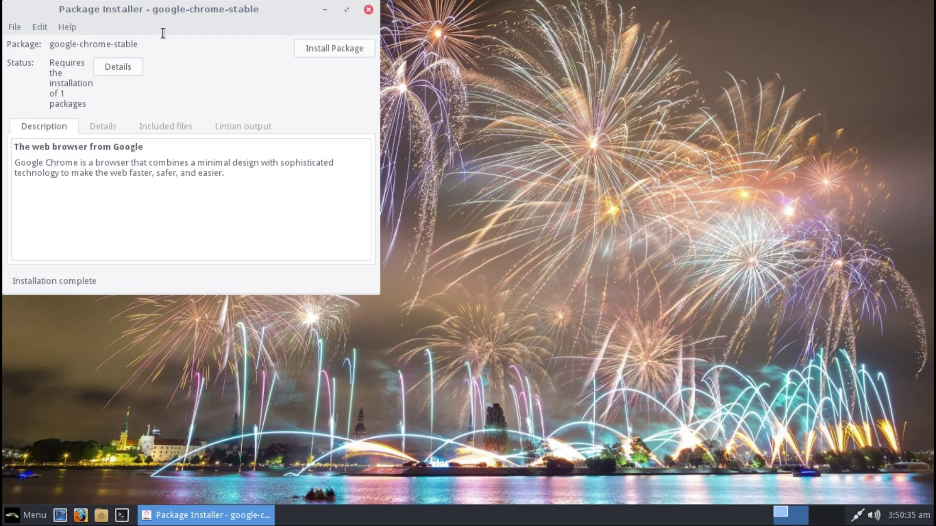
Close the package installer and launch Google Chrome from the Whisker menu.
key(alt+F4)
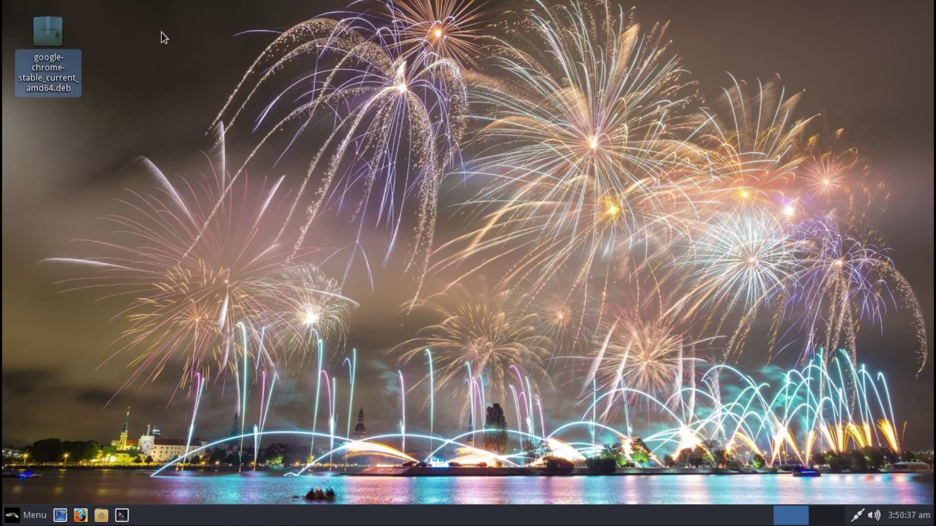
click(27, 517)
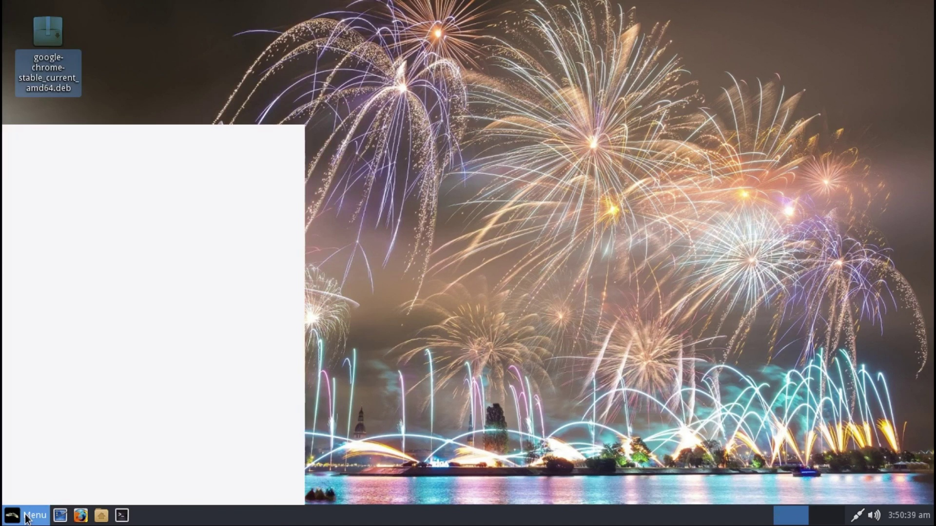
text(c)
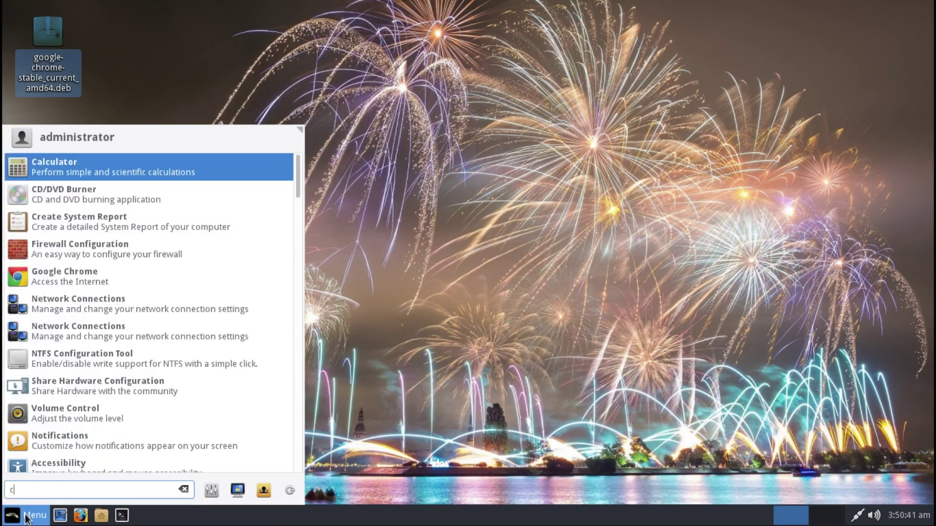
click(105, 272)
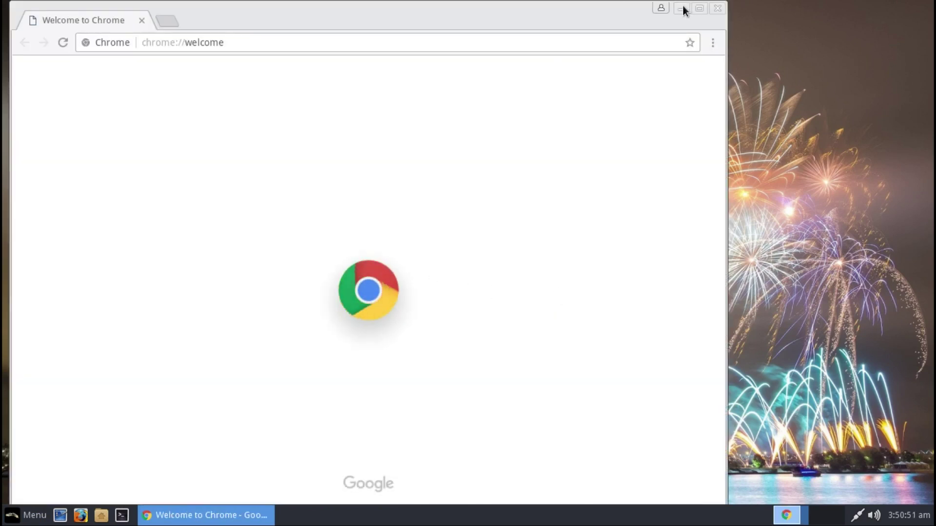
Minimize Chrome and move the downloaded Chrome .deb package to the trash.
click(682, 10)
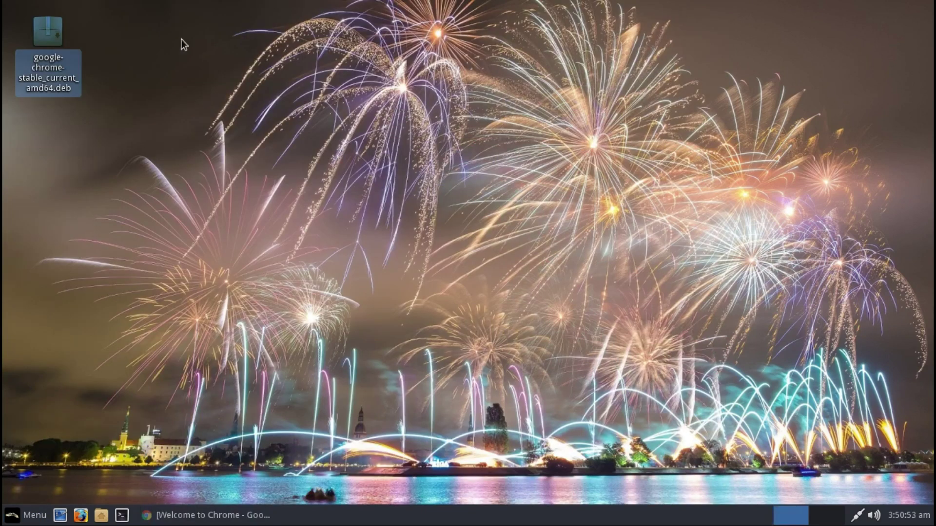
right_click(60, 70)
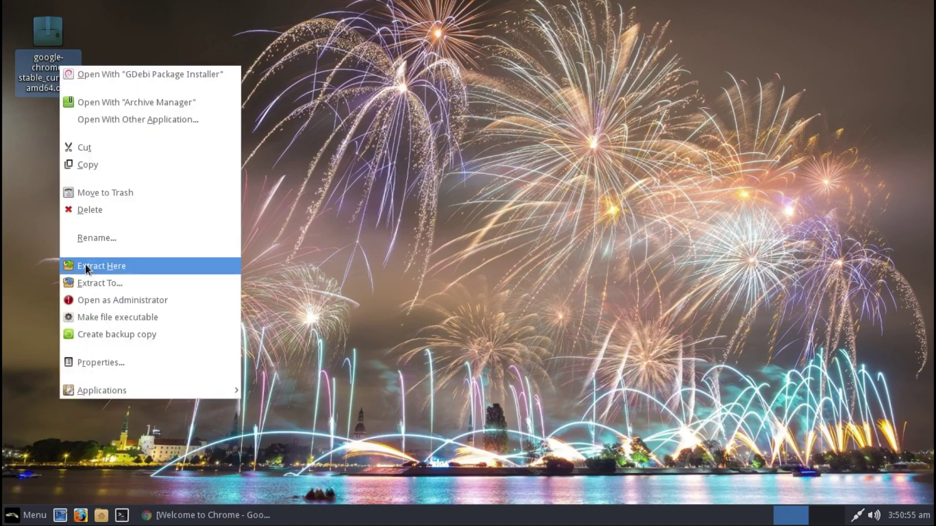
click(90, 197)
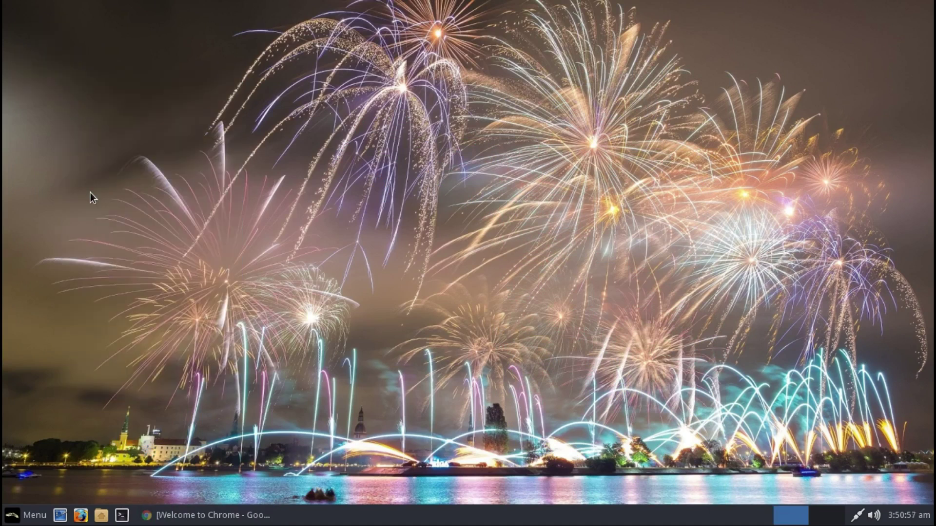
Restore and maximize Chrome, then show About Google Chrome with version 57.0.2987.133.
click(206, 514)
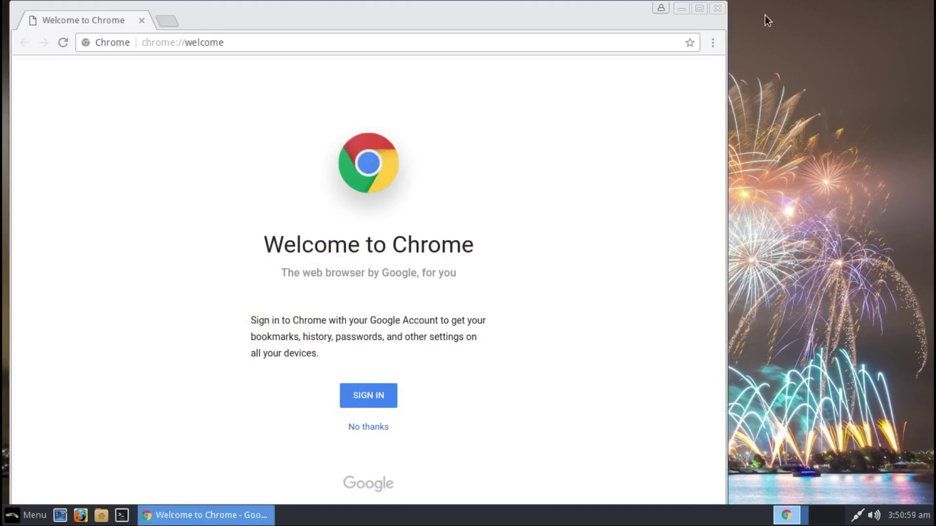
click(699, 8)
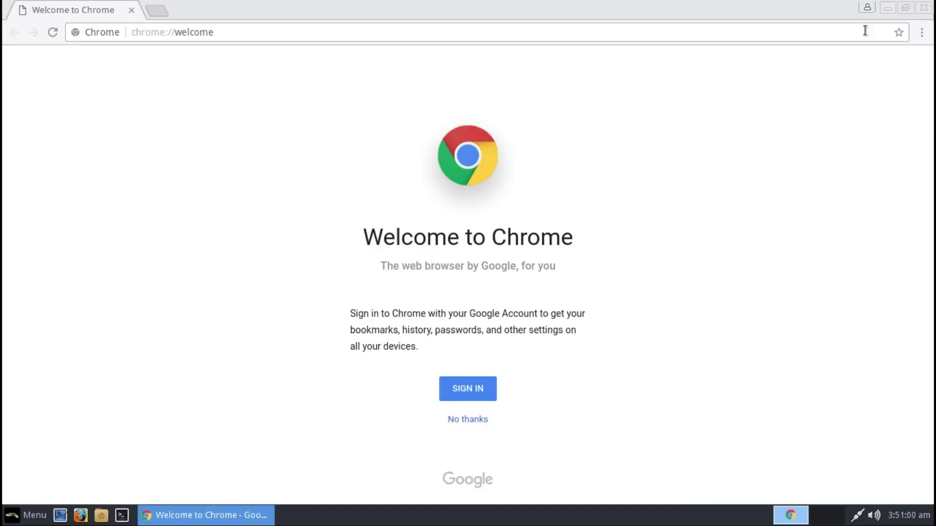
click(920, 32)
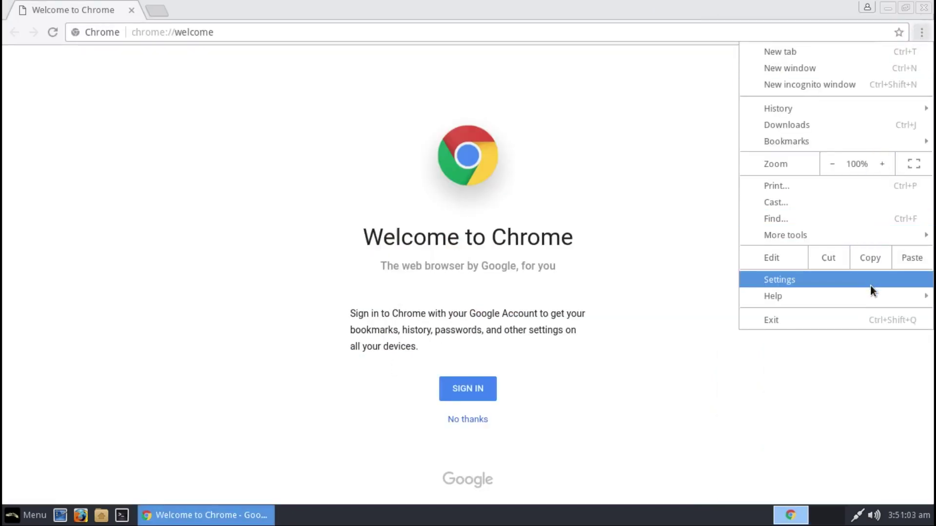
mouse_move(834, 296)
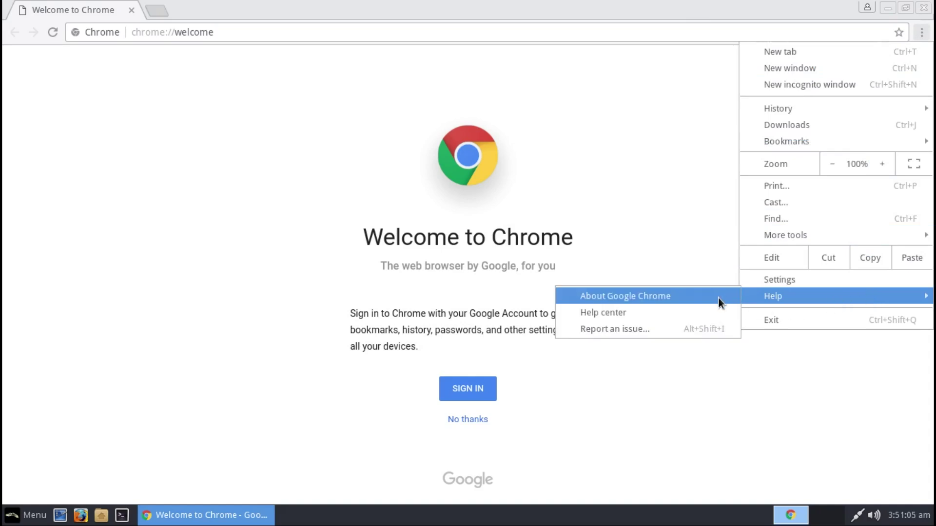
click(719, 298)
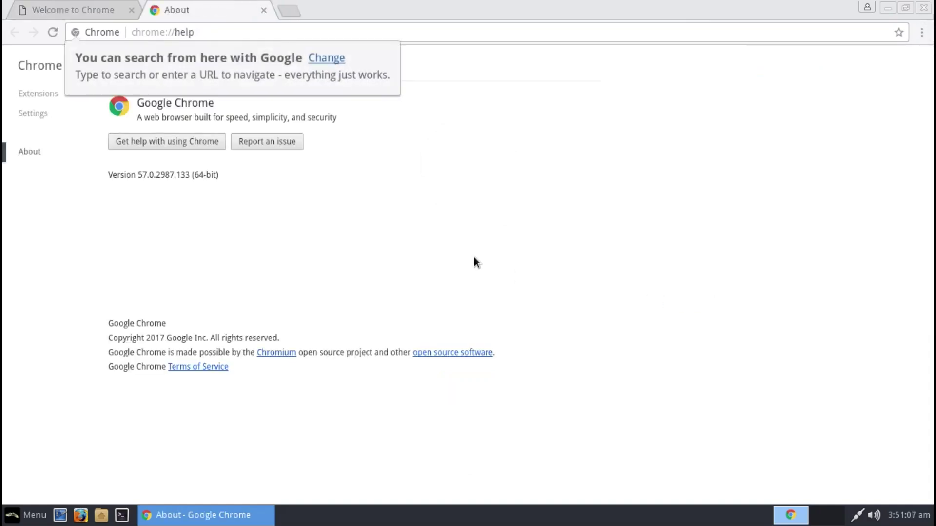